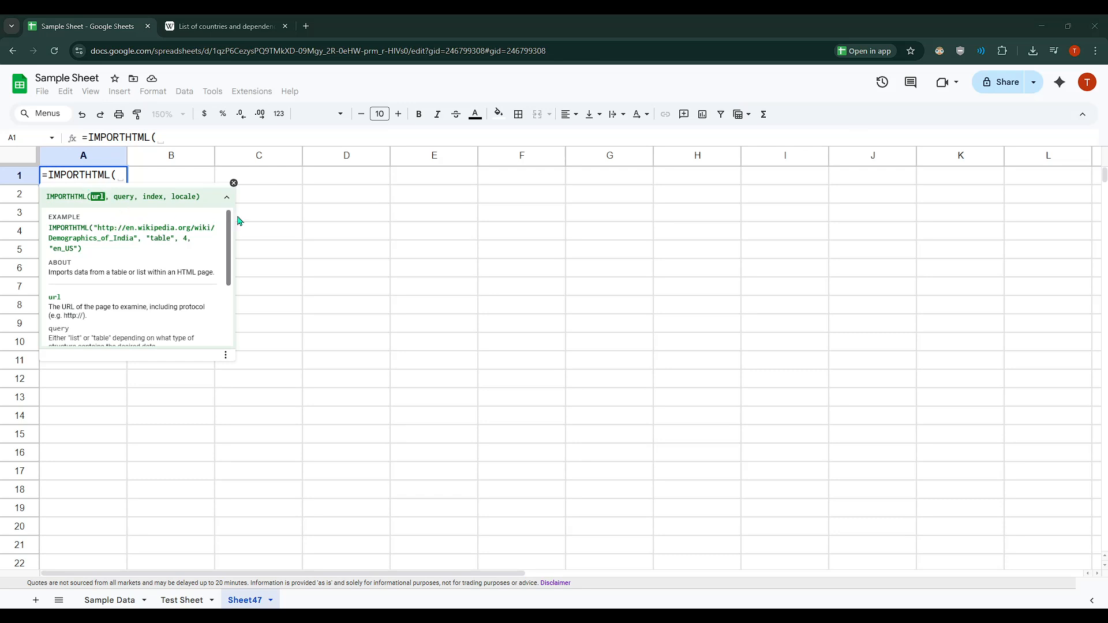
{"action": "left_click", "coordinate": [274, 223]}
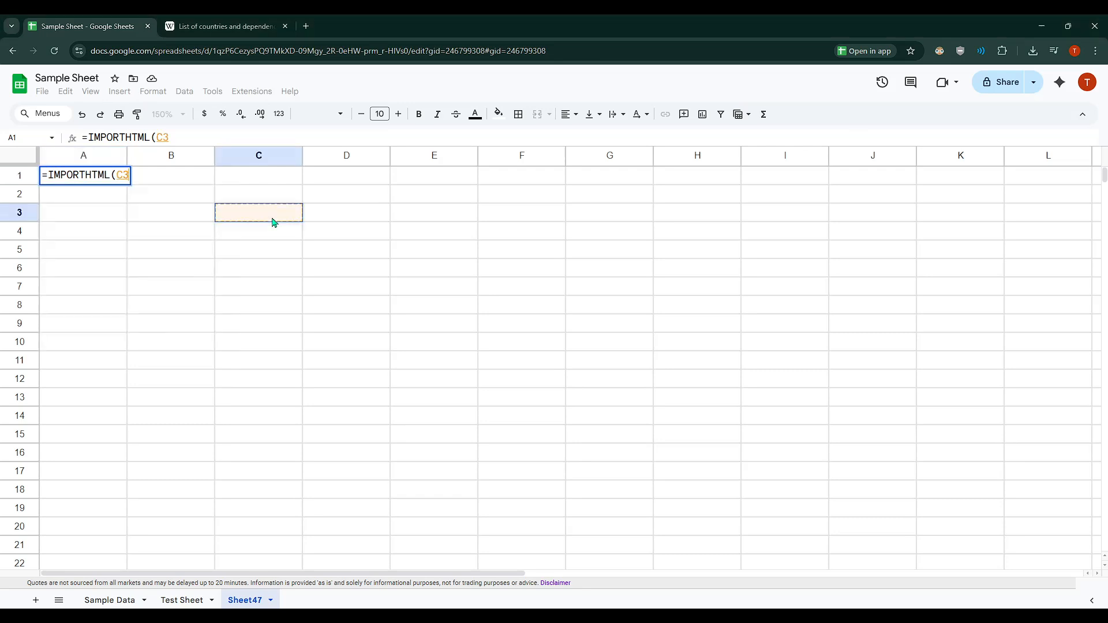
{"action": "left_click", "coordinate": [84, 179]}
{"action": "left_click", "coordinate": [195, 133]}
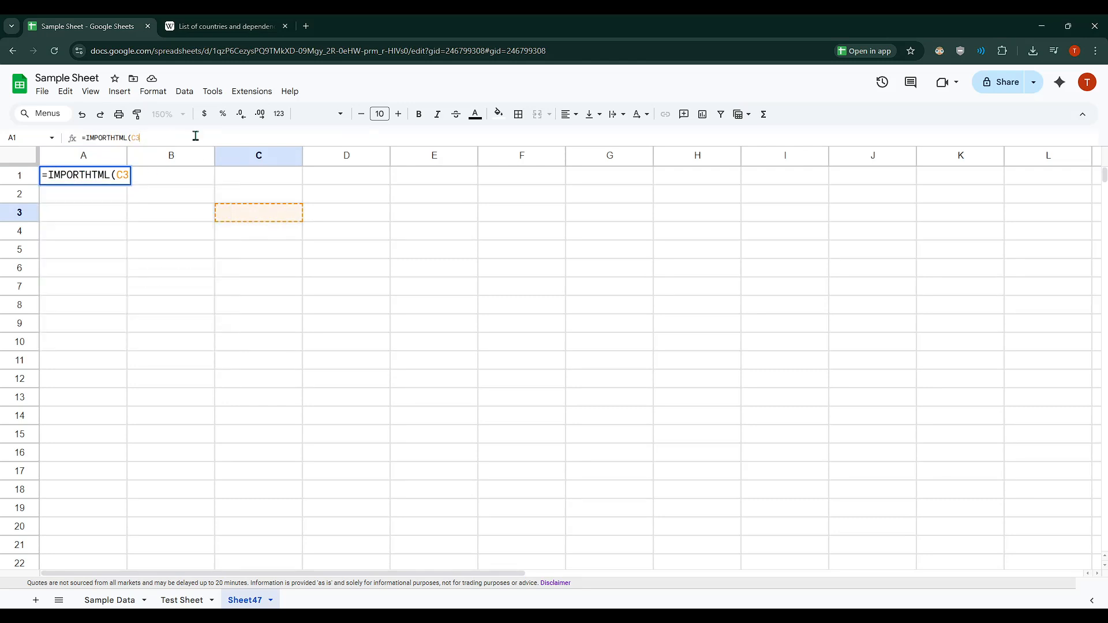
{"action": "key", "text": "BackSpace"}
{"action": "key", "text": "BackSpace"}
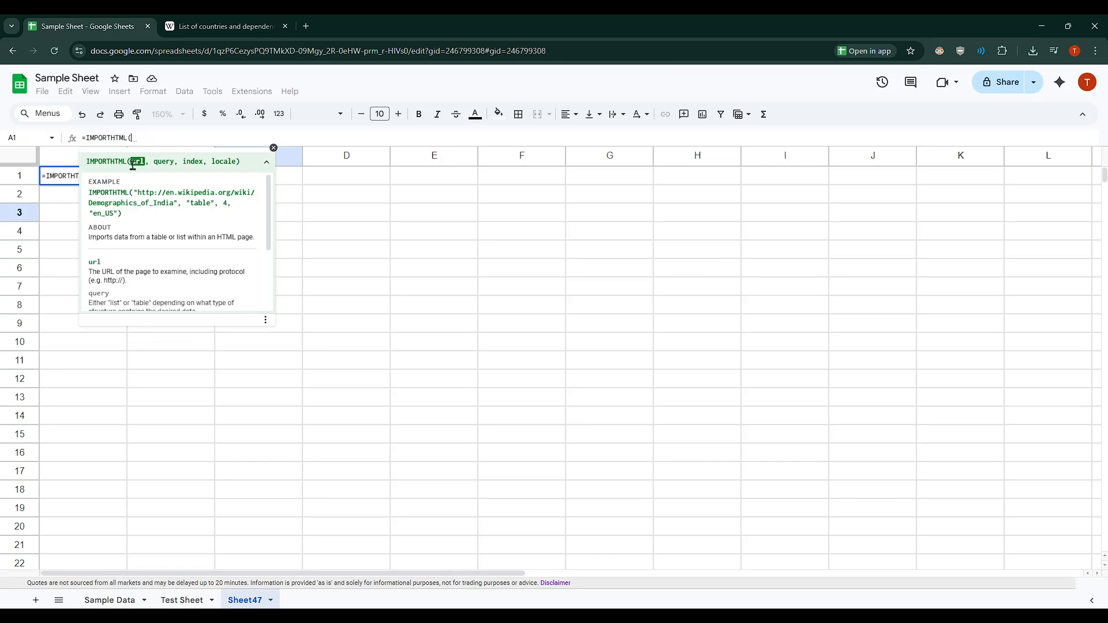
Examine the Wikipedia article on countries by population and its population table, and return to the spreadsheet
{"action": "left_click", "coordinate": [221, 20]}
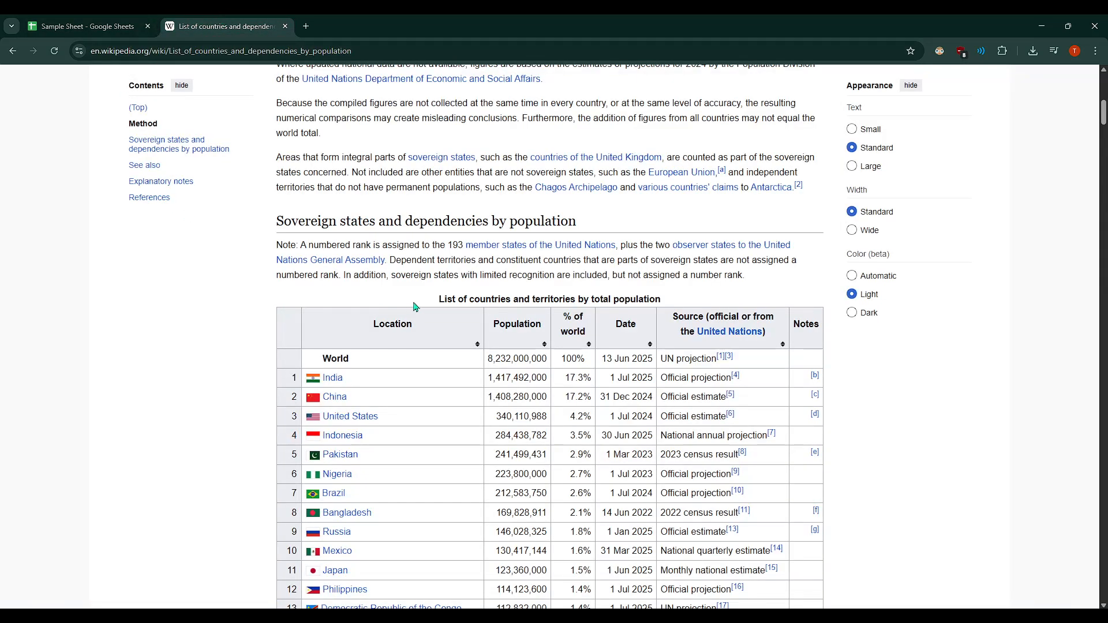
{"action": "scroll", "coordinate": [415, 304], "scroll_direction": "down", "scroll_amount": 5}
{"action": "scroll", "coordinate": [420, 301], "scroll_direction": "up", "scroll_amount": 11}
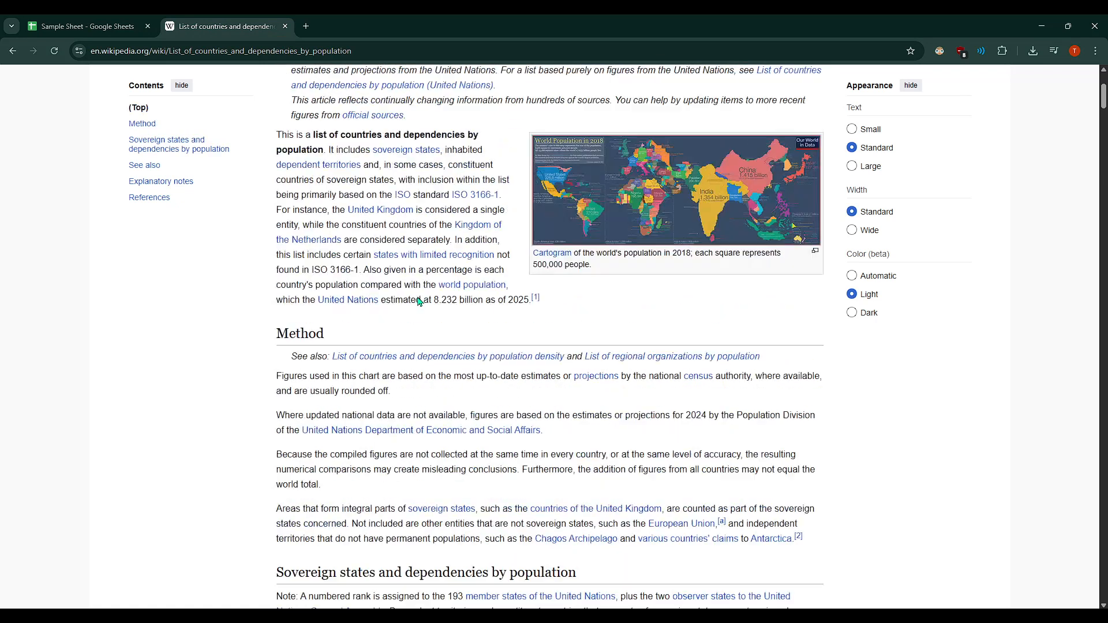
{"action": "scroll", "coordinate": [418, 298], "scroll_direction": "up", "scroll_amount": 3}
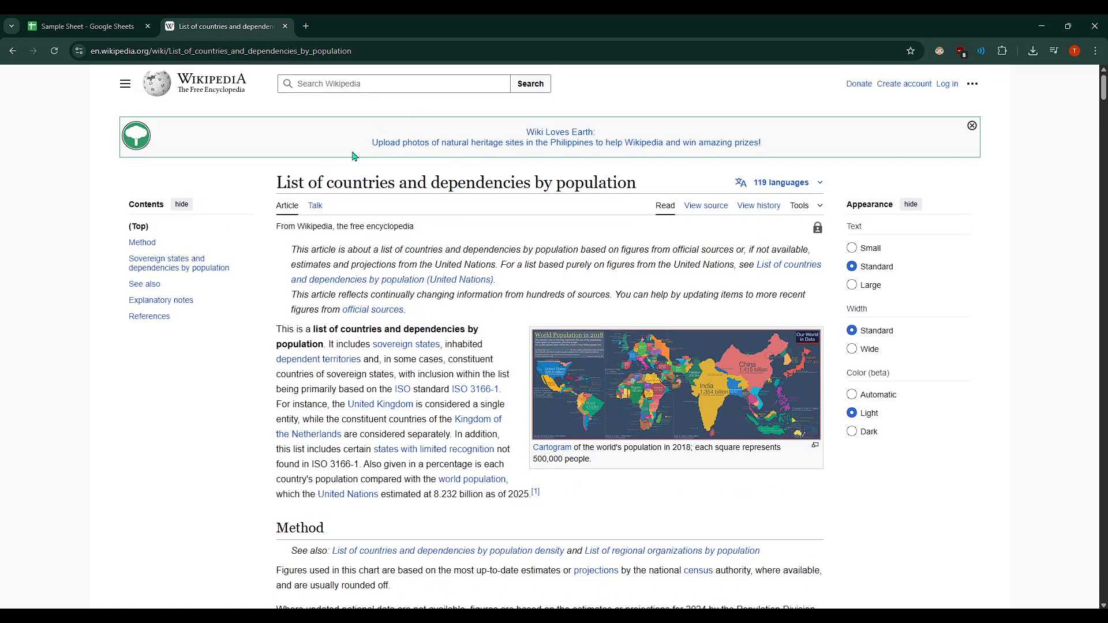
{"action": "left_click", "coordinate": [109, 26]}
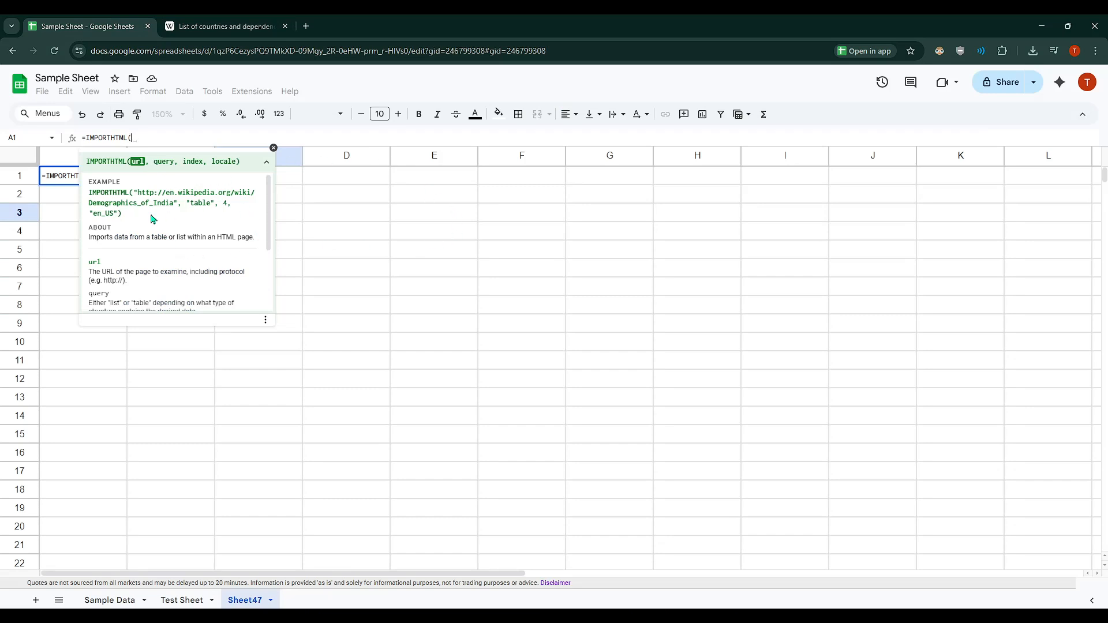
{"action": "left_click", "coordinate": [231, 27]}
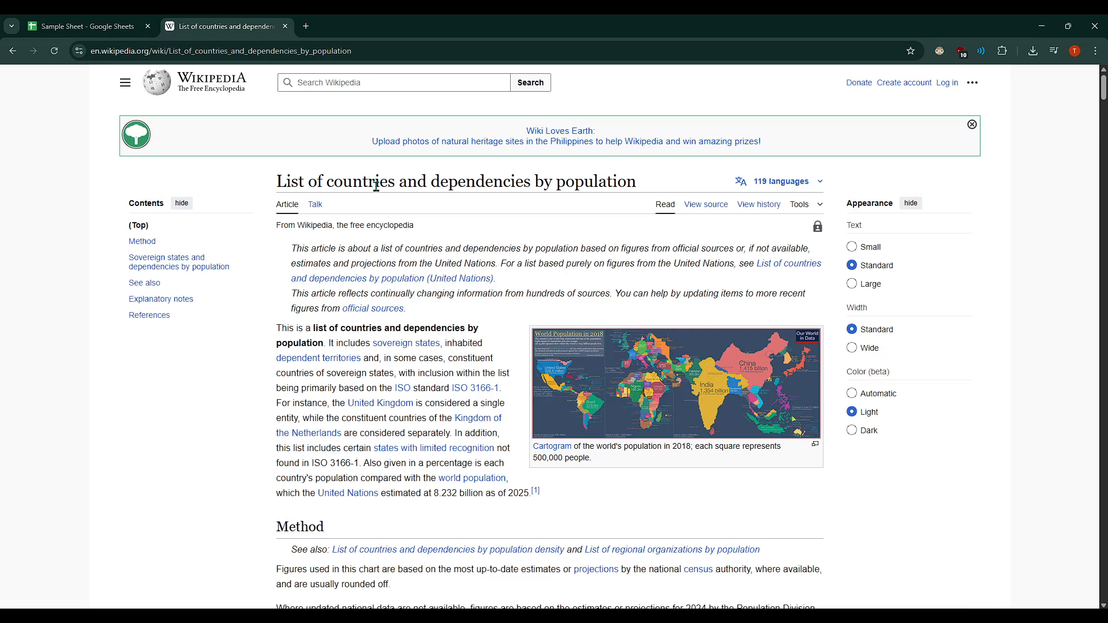
{"action": "scroll", "coordinate": [376, 186], "scroll_direction": "down", "scroll_amount": 9}
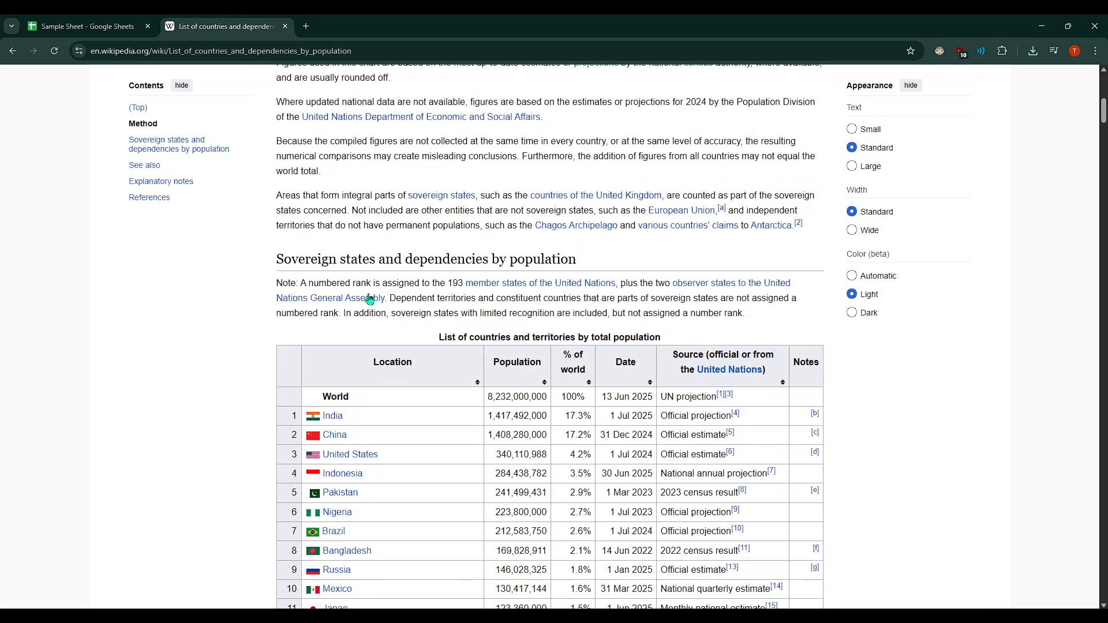
{"action": "scroll", "coordinate": [739, 310], "scroll_direction": "down", "scroll_amount": 4}
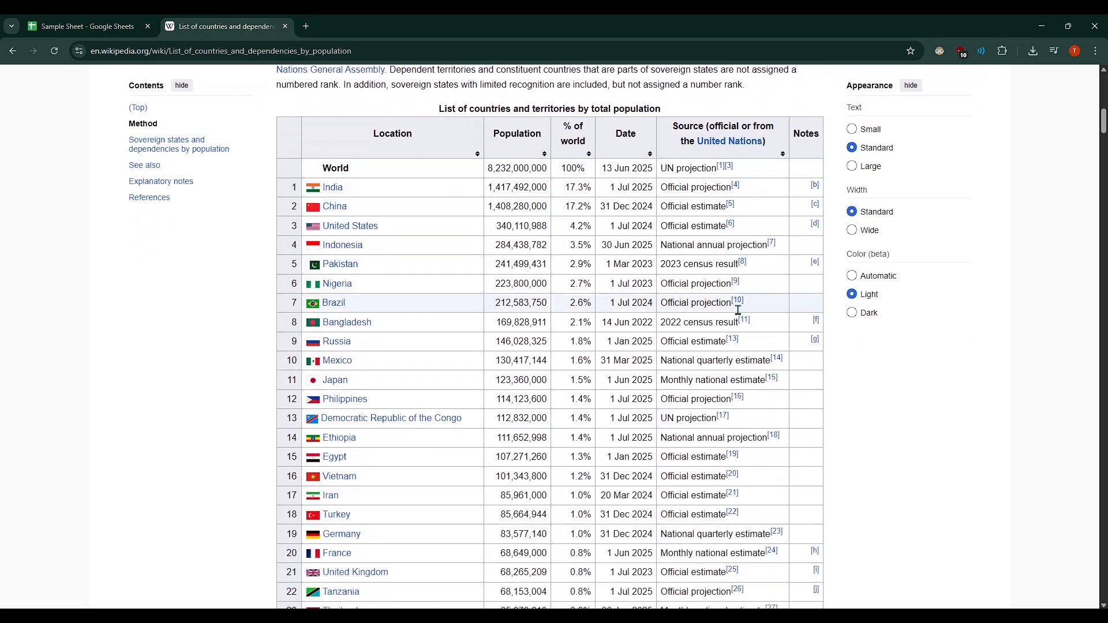
{"action": "scroll", "coordinate": [738, 310], "scroll_direction": "down", "scroll_amount": 1}
{"action": "scroll", "coordinate": [664, 323], "scroll_direction": "up", "scroll_amount": 3}
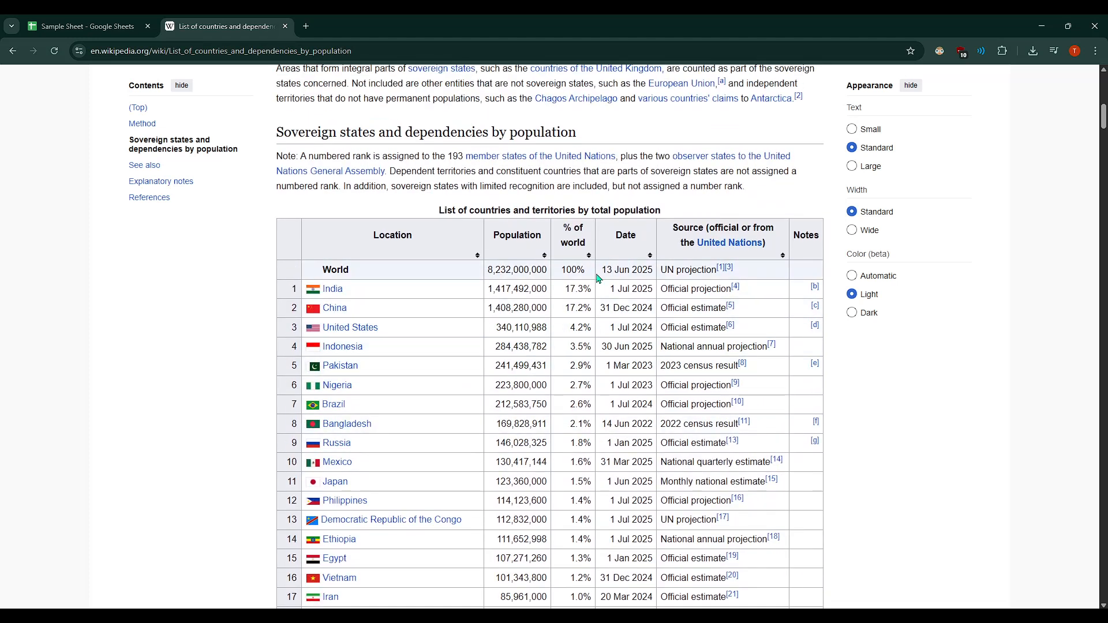
{"action": "left_click", "coordinate": [111, 23]}
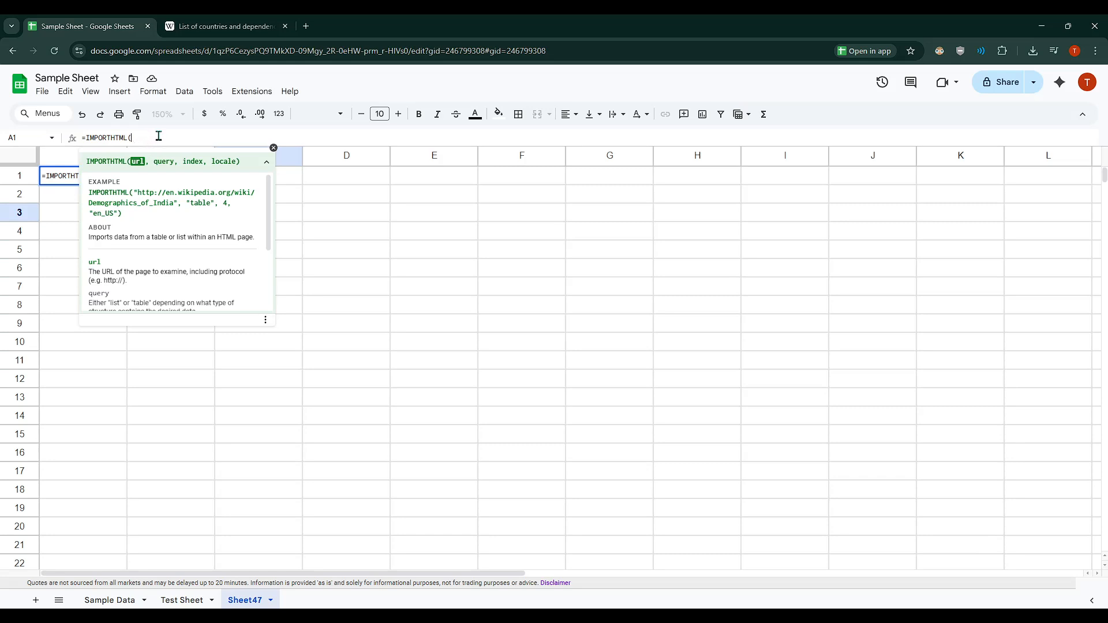
{"action": "left_click", "coordinate": [274, 148]}
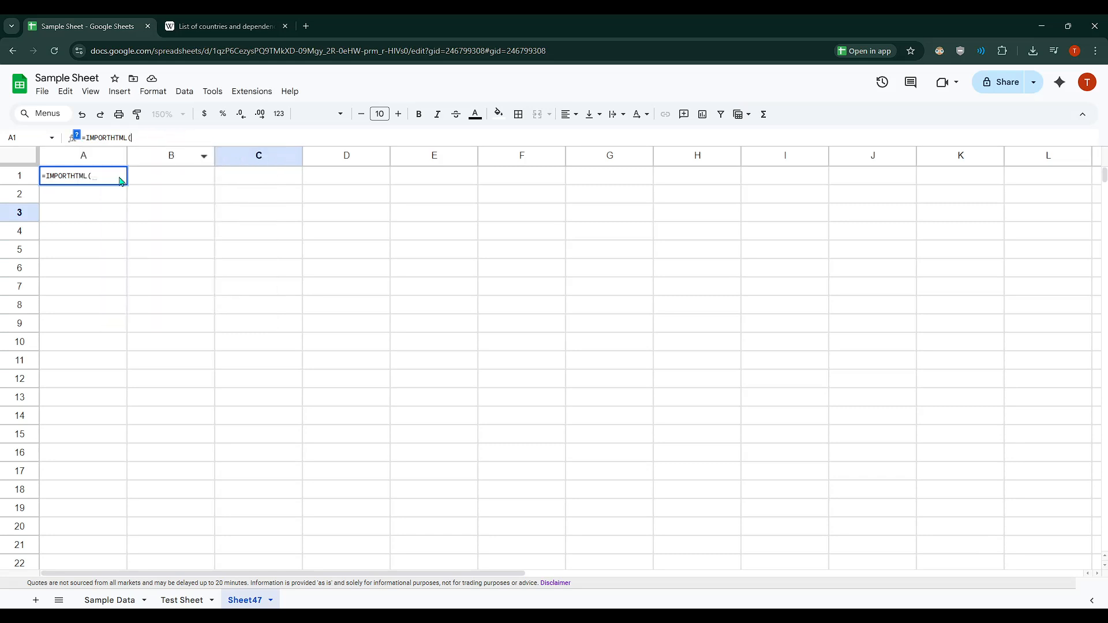
{"action": "left_click", "coordinate": [92, 176]}
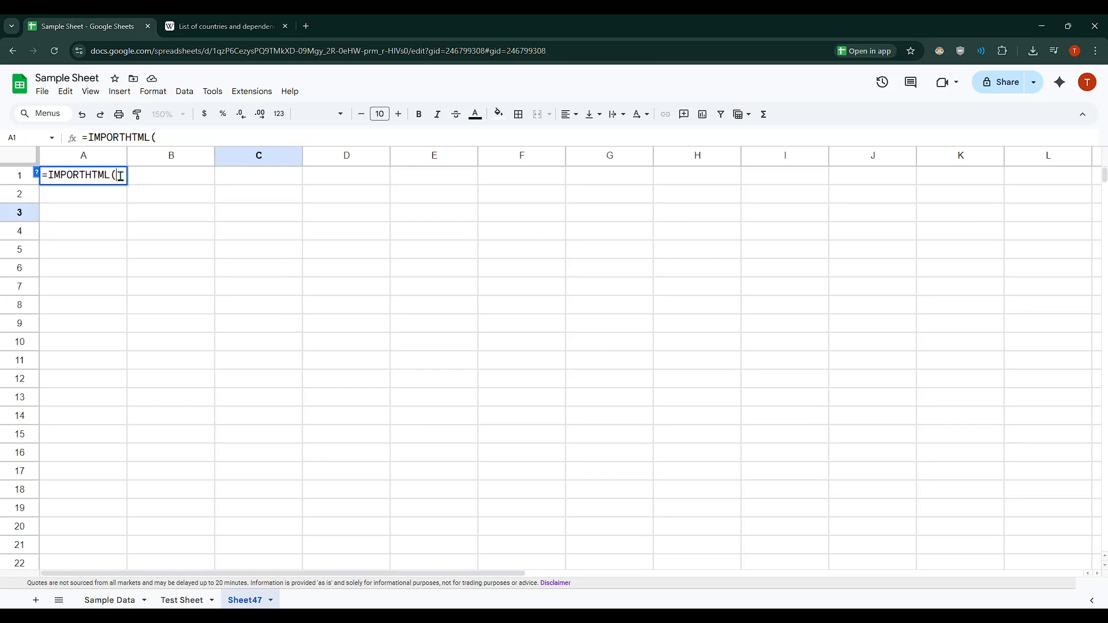
{"action": "left_click", "coordinate": [173, 139]}
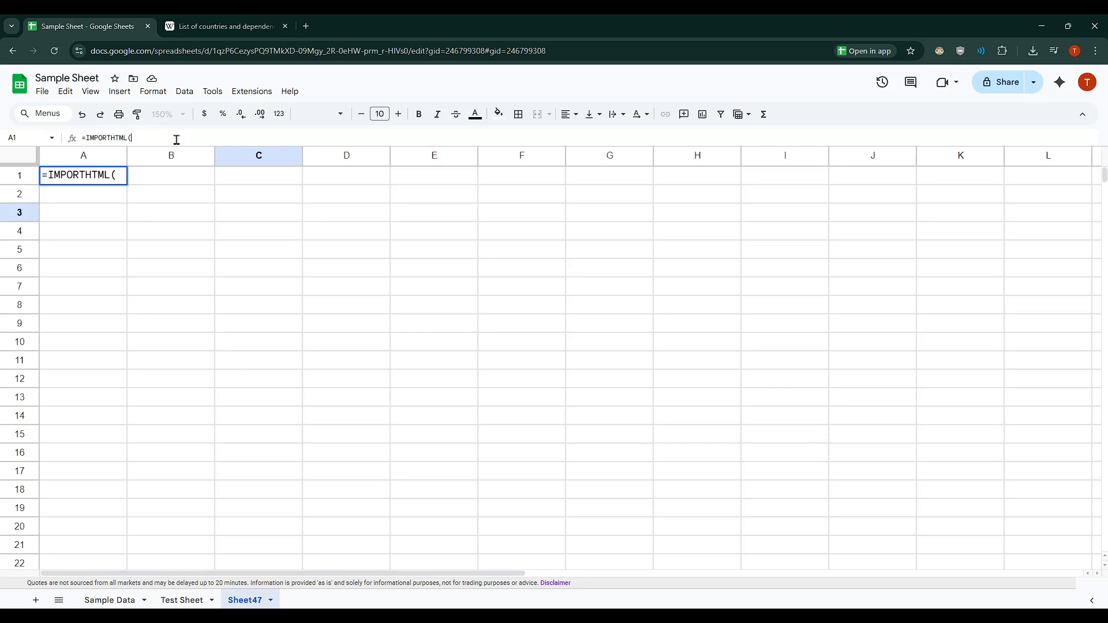
{"action": "left_click", "coordinate": [116, 175]}
{"action": "left_click", "coordinate": [36, 172]}
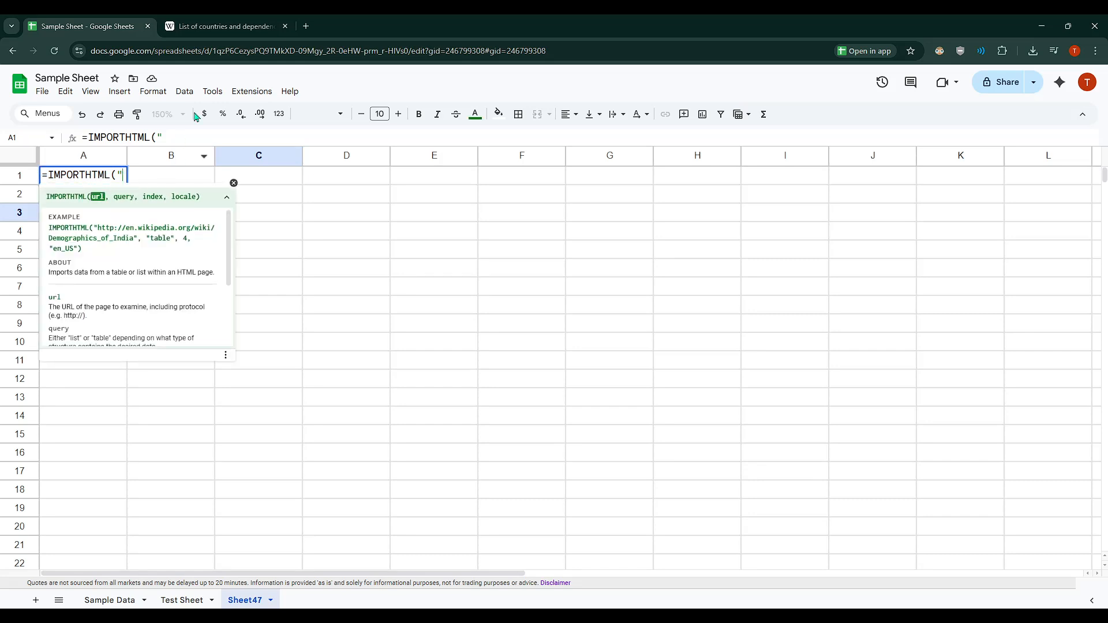
Copy the Wikipedia article's URL and insert it in quotation marks as the url argument of the IMPORTHTML formula in A1
{"action": "left_click", "coordinate": [219, 26]}
{"action": "left_click", "coordinate": [252, 51]}
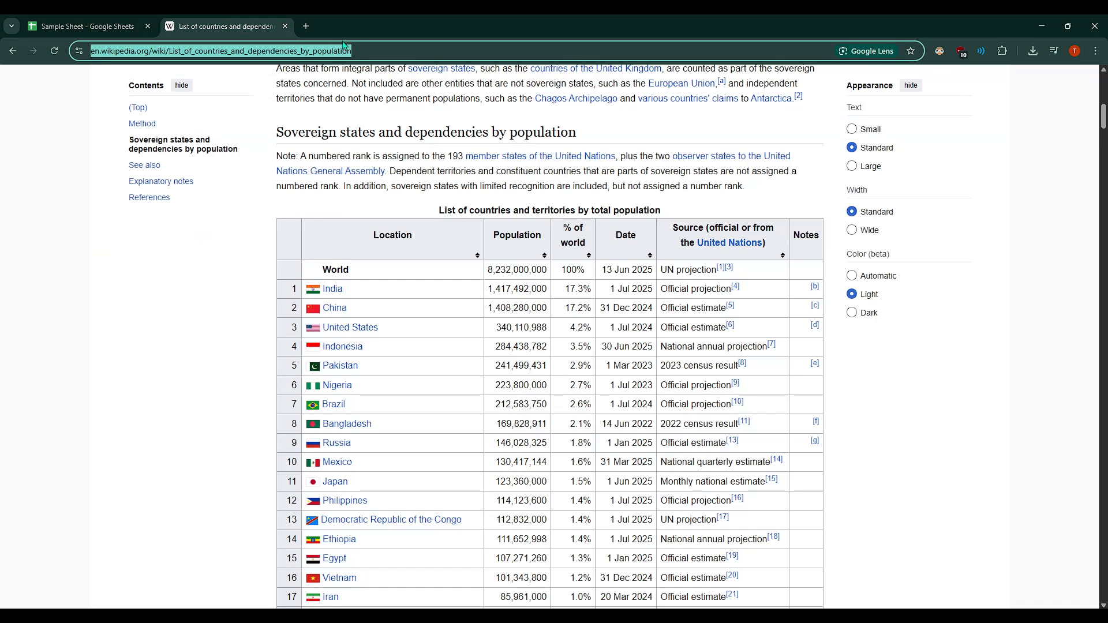
{"action": "right_click", "coordinate": [310, 56]}
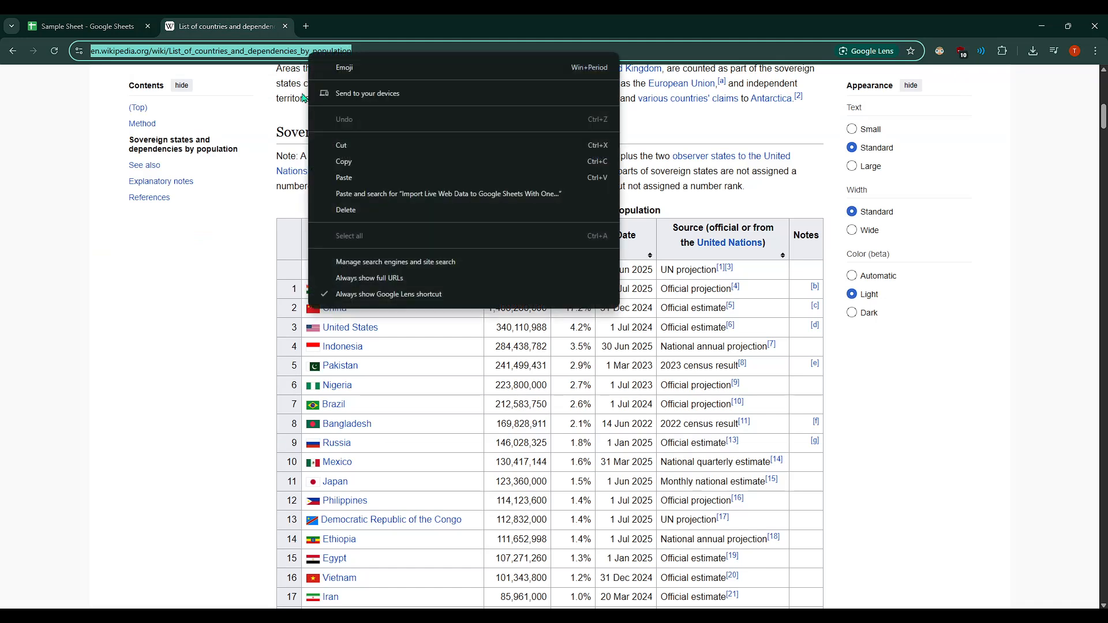
{"action": "left_click", "coordinate": [357, 162]}
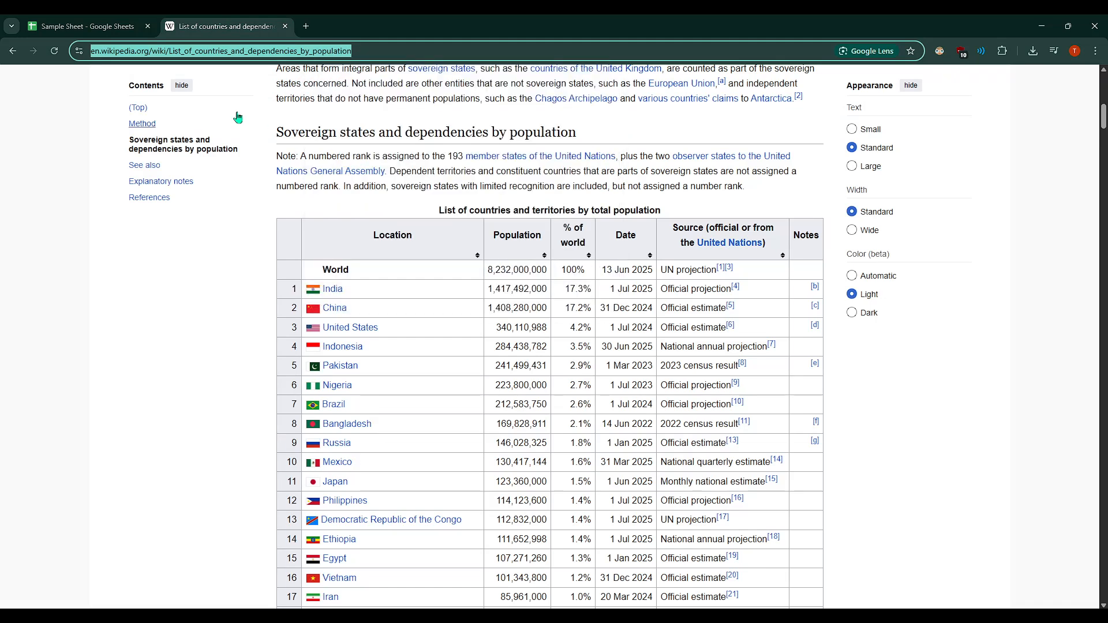
{"action": "left_click", "coordinate": [111, 22]}
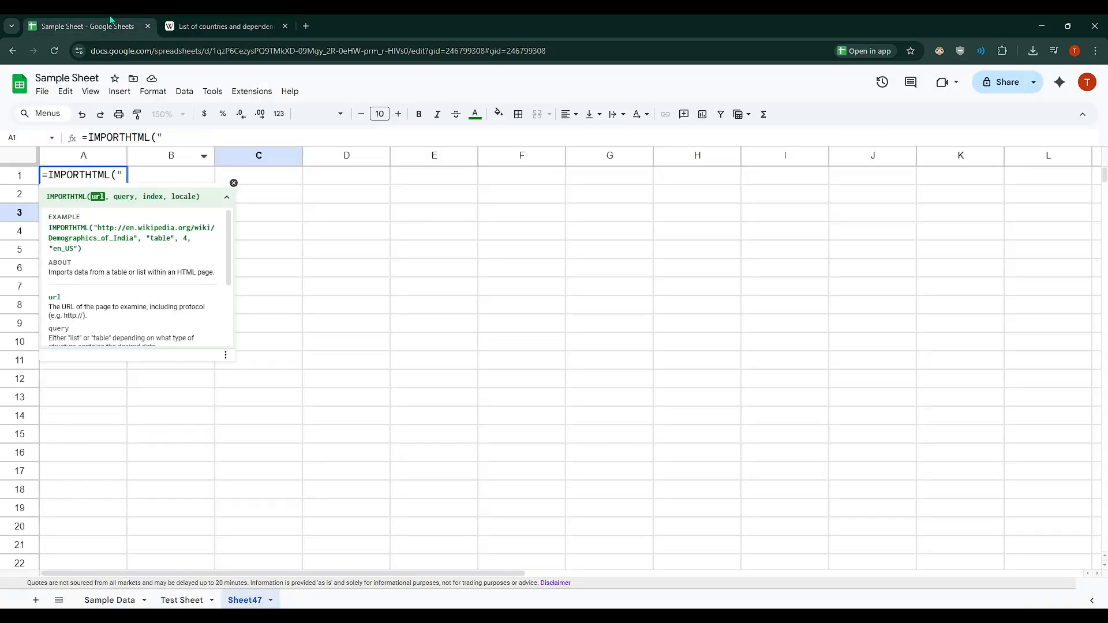
{"action": "right_click", "coordinate": [121, 174]}
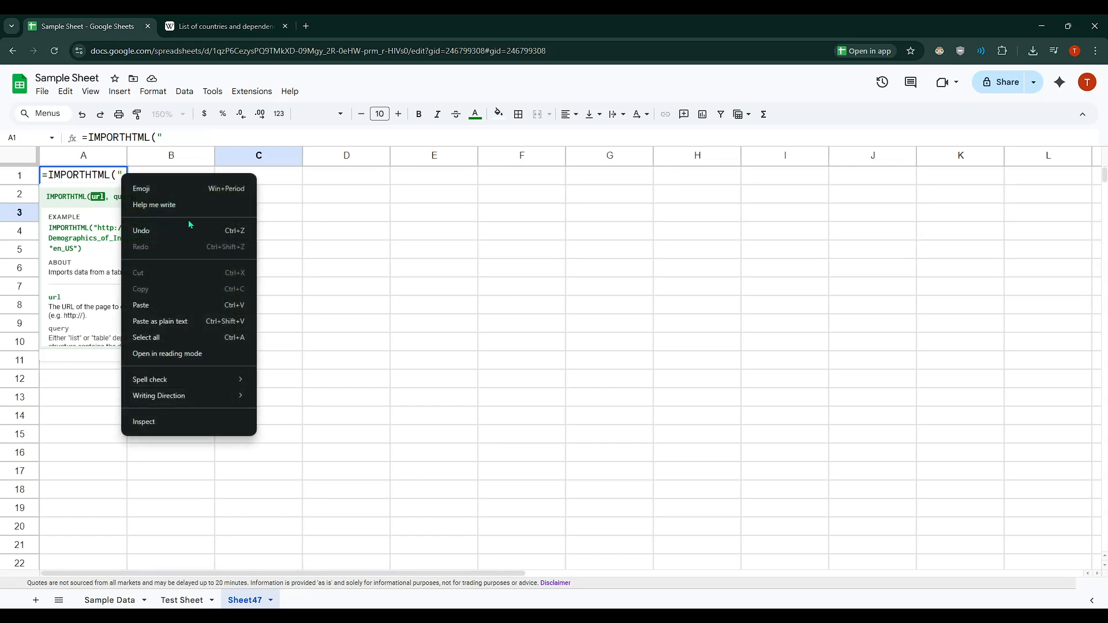
{"action": "left_click", "coordinate": [140, 306]}
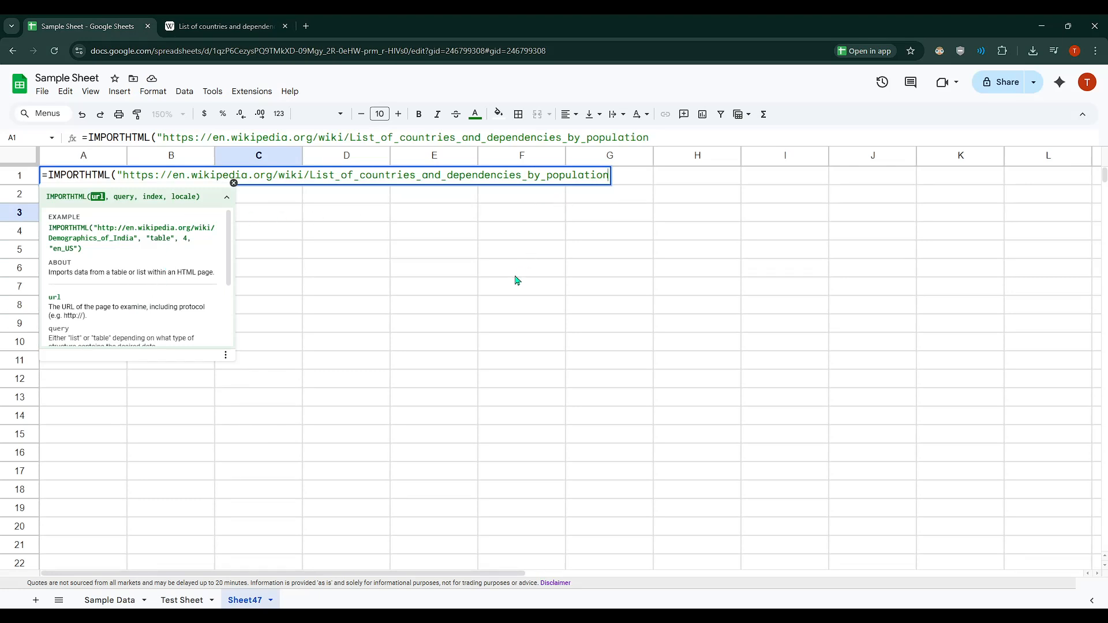
{"action": "type", "text": "\""}
{"action": "type", "text": ","}
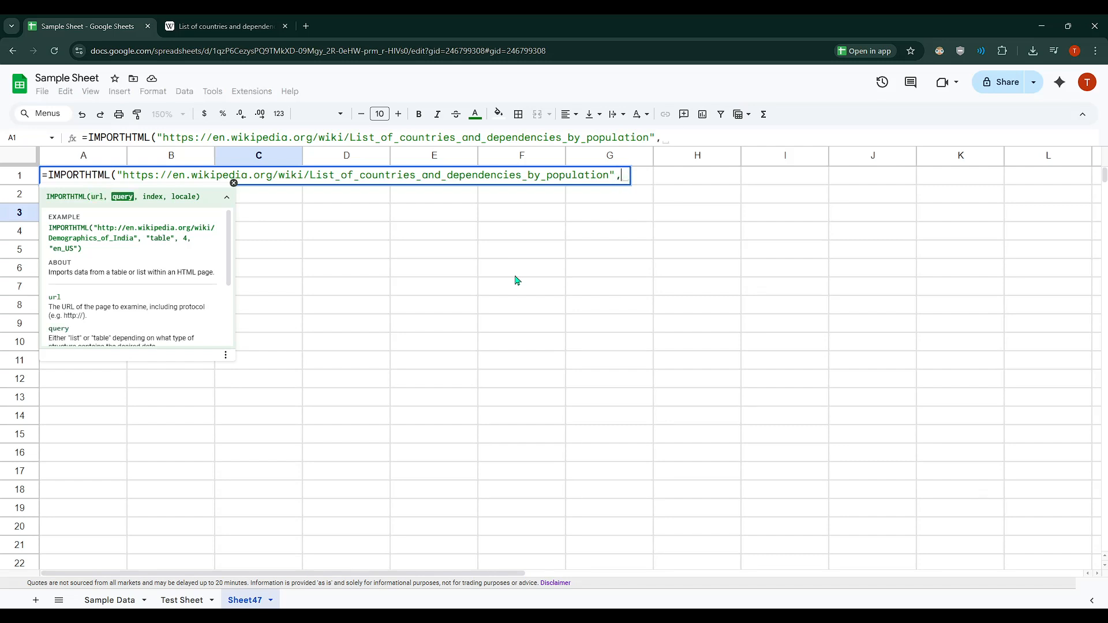
{"action": "type", "text": "\"table\""}
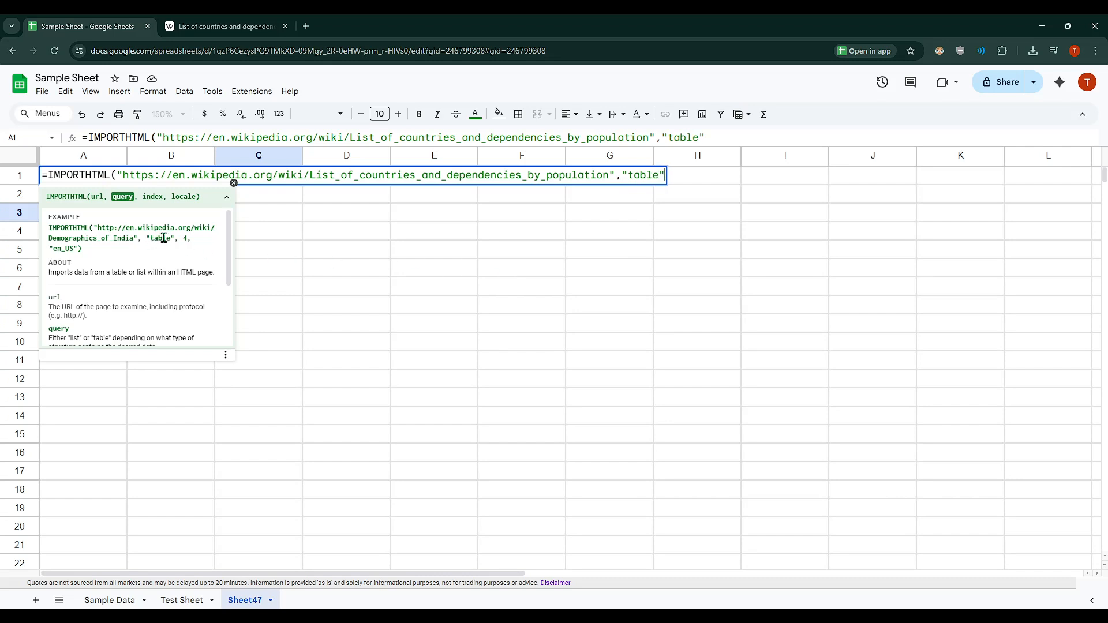
Add "table" as the query argument of the IMPORTHTML formula, followed by a comma
{"action": "left_click", "coordinate": [251, 26]}
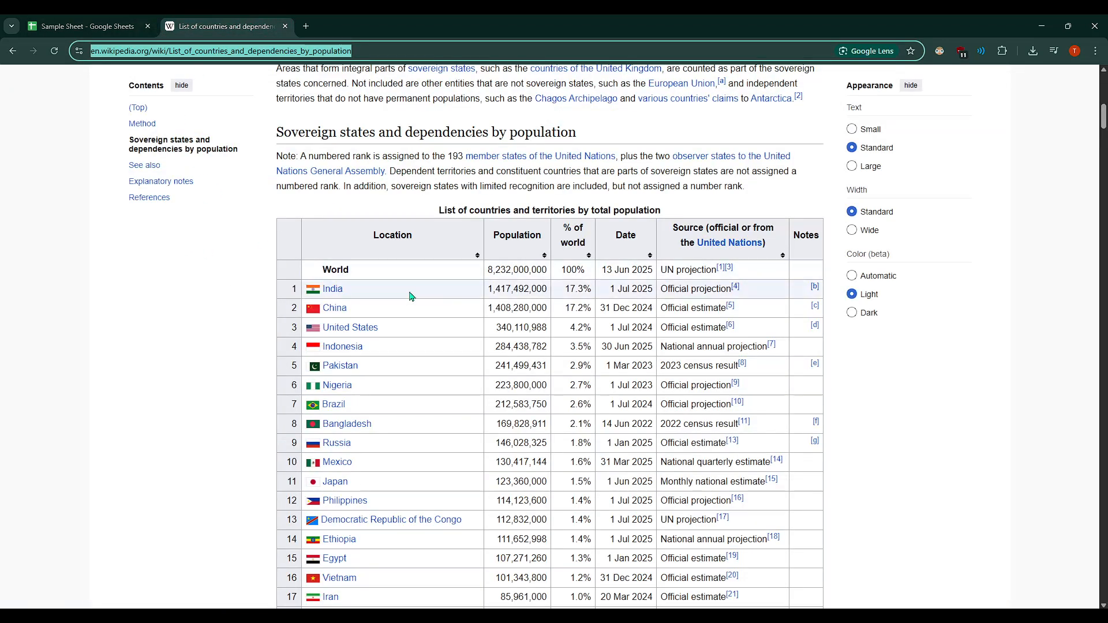
{"action": "left_click", "coordinate": [116, 24]}
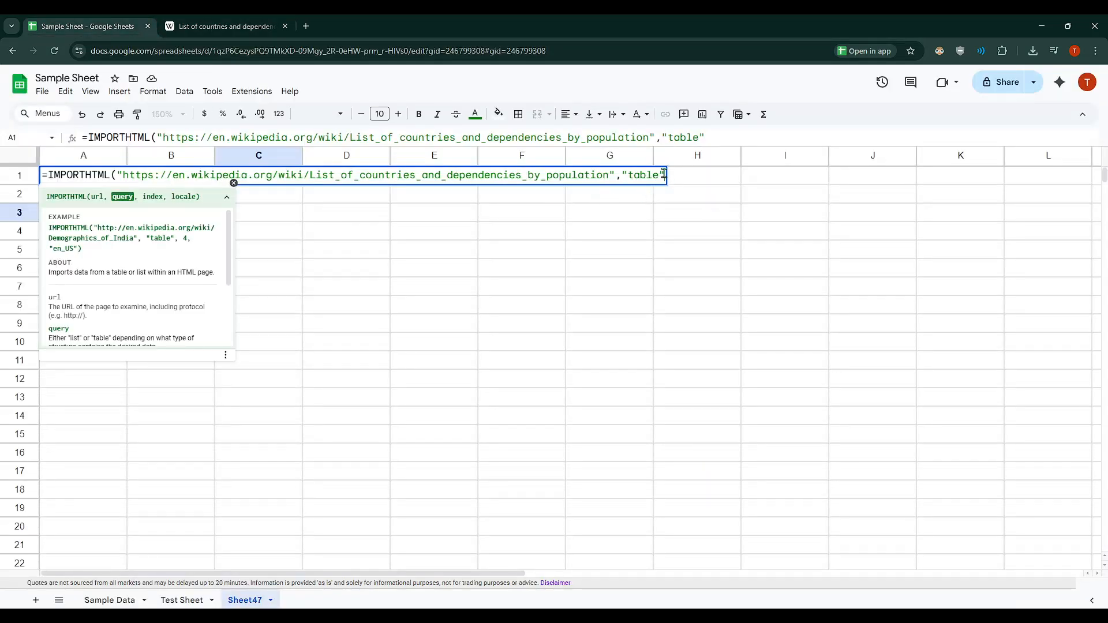
{"action": "type", "text": ","}
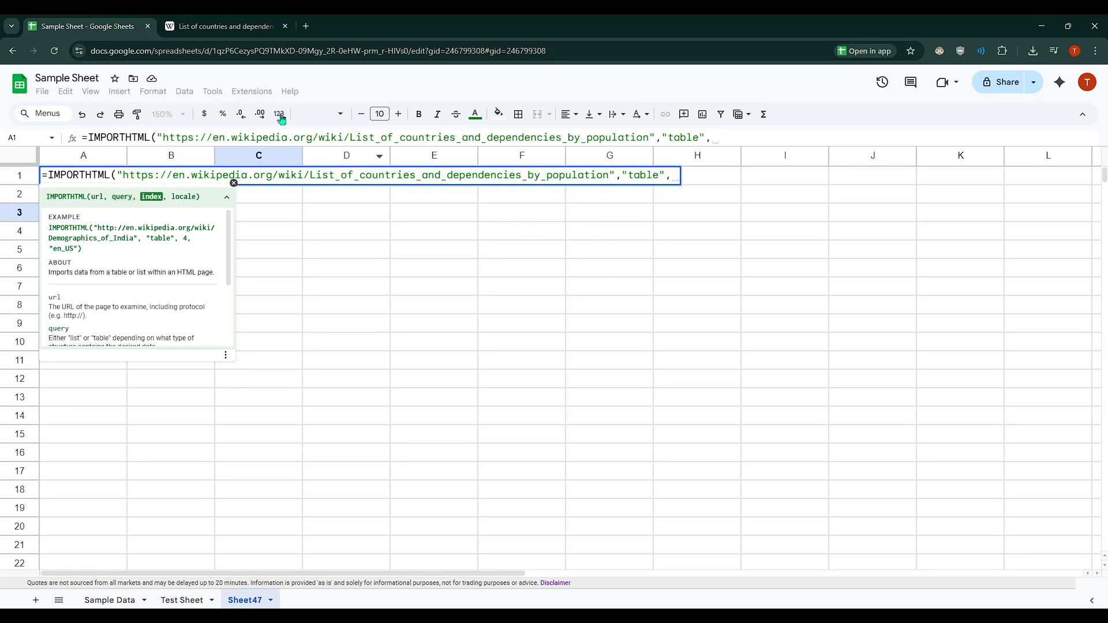
Examine the population table's rows on the Wikipedia page to determine its table index, and return to the spreadsheet
{"action": "left_click", "coordinate": [231, 19]}
{"action": "scroll", "coordinate": [446, 322], "scroll_direction": "down", "scroll_amount": 5}
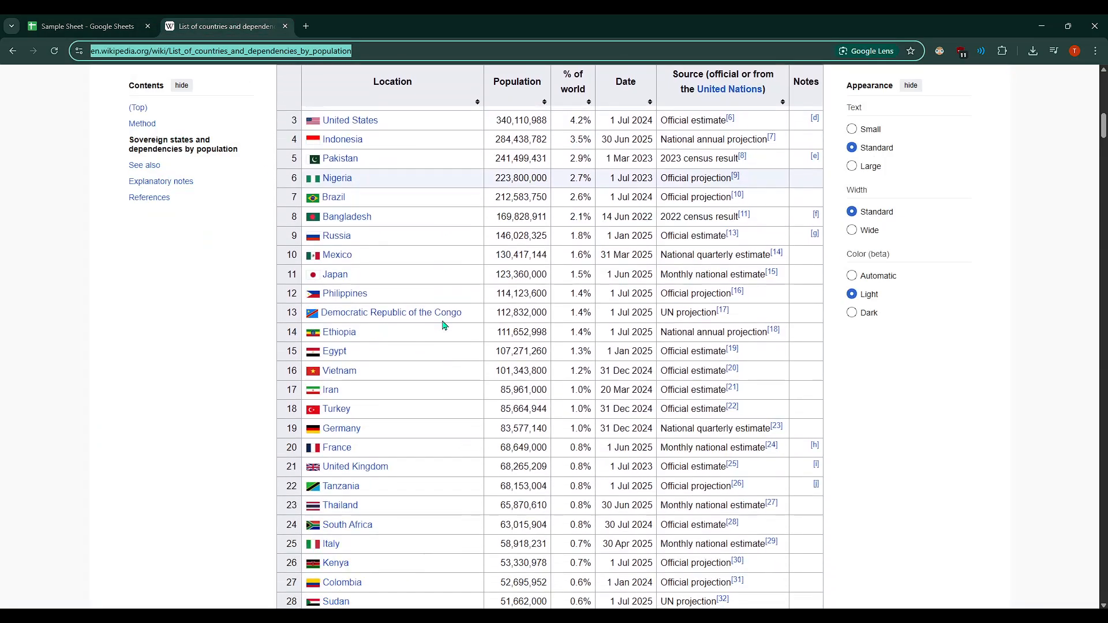
{"action": "scroll", "coordinate": [445, 326], "scroll_direction": "down", "scroll_amount": 12}
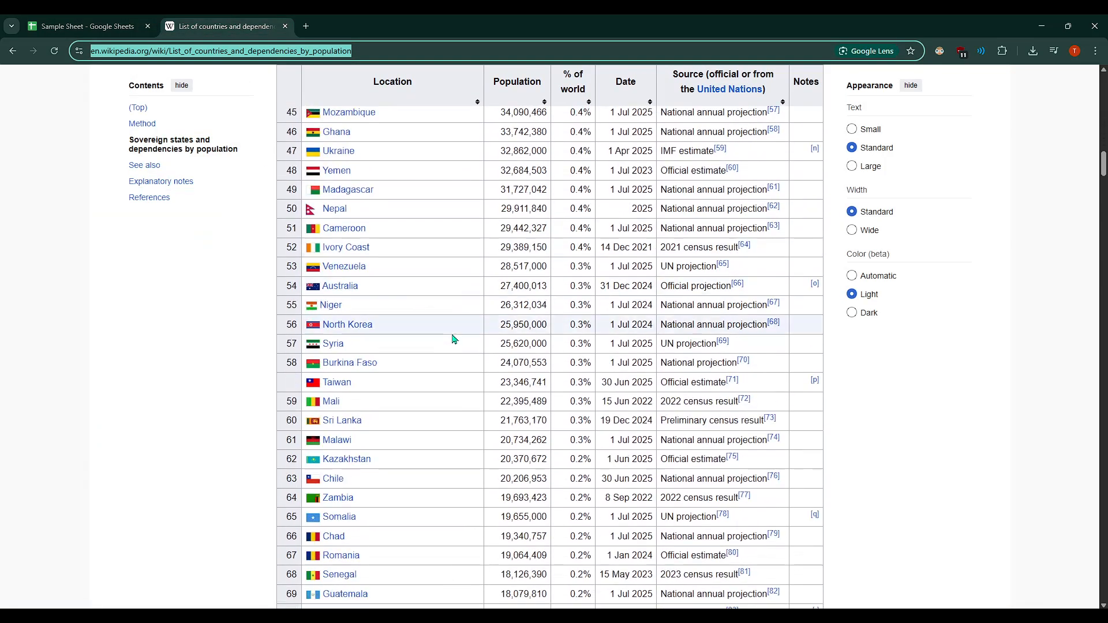
{"action": "scroll", "coordinate": [453, 339], "scroll_direction": "down", "scroll_amount": 18}
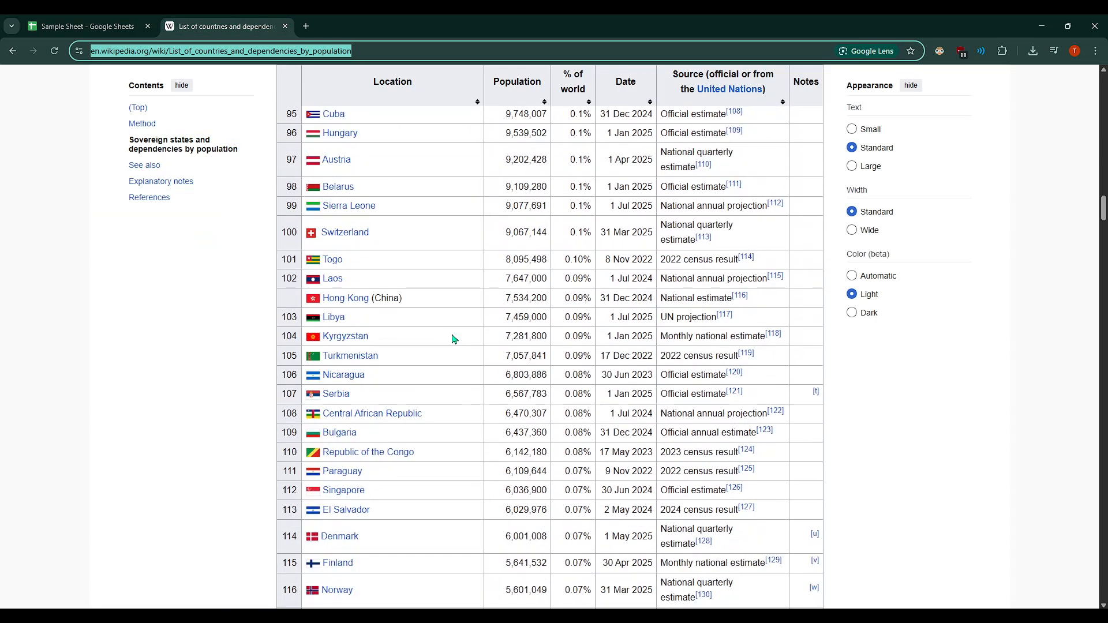
{"action": "scroll", "coordinate": [453, 339], "scroll_direction": "down", "scroll_amount": 10}
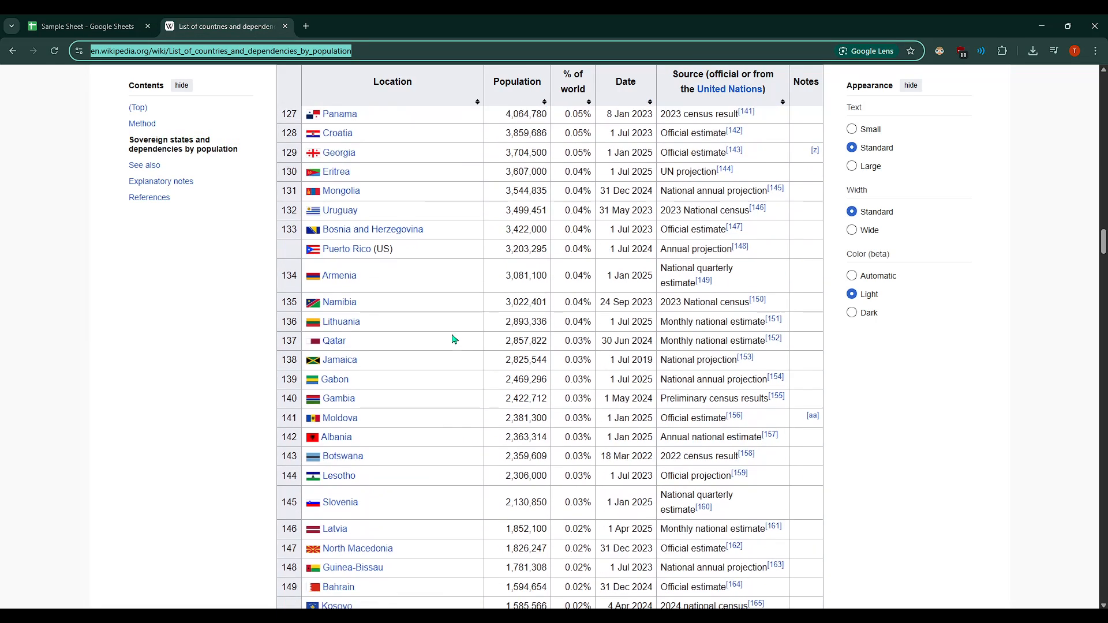
{"action": "scroll", "coordinate": [453, 338], "scroll_direction": "up", "scroll_amount": 13}
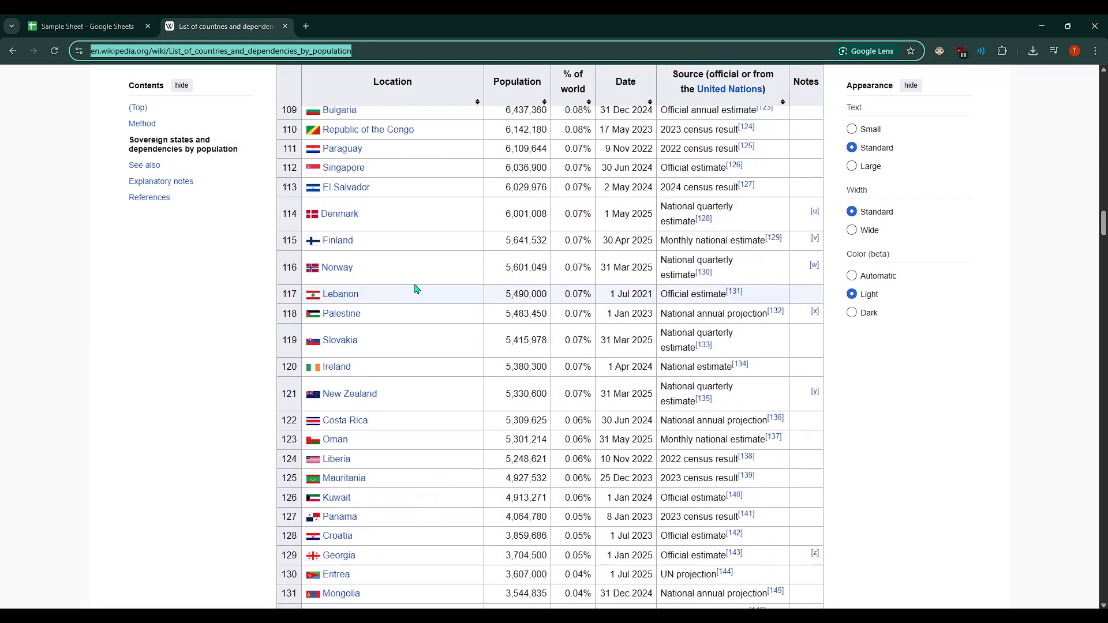
{"action": "scroll", "coordinate": [414, 285], "scroll_direction": "up", "scroll_amount": 15}
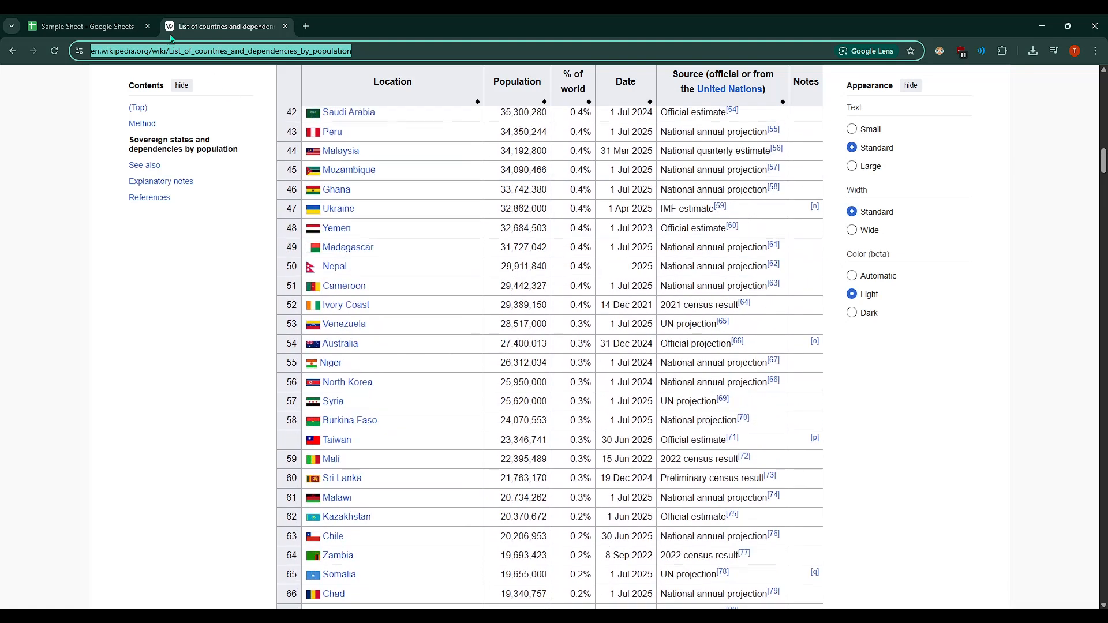
{"action": "left_click", "coordinate": [119, 26]}
Enter 1 as the index argument and close the IMPORTHTML formula's parenthesis
{"action": "type", "text": "1"}
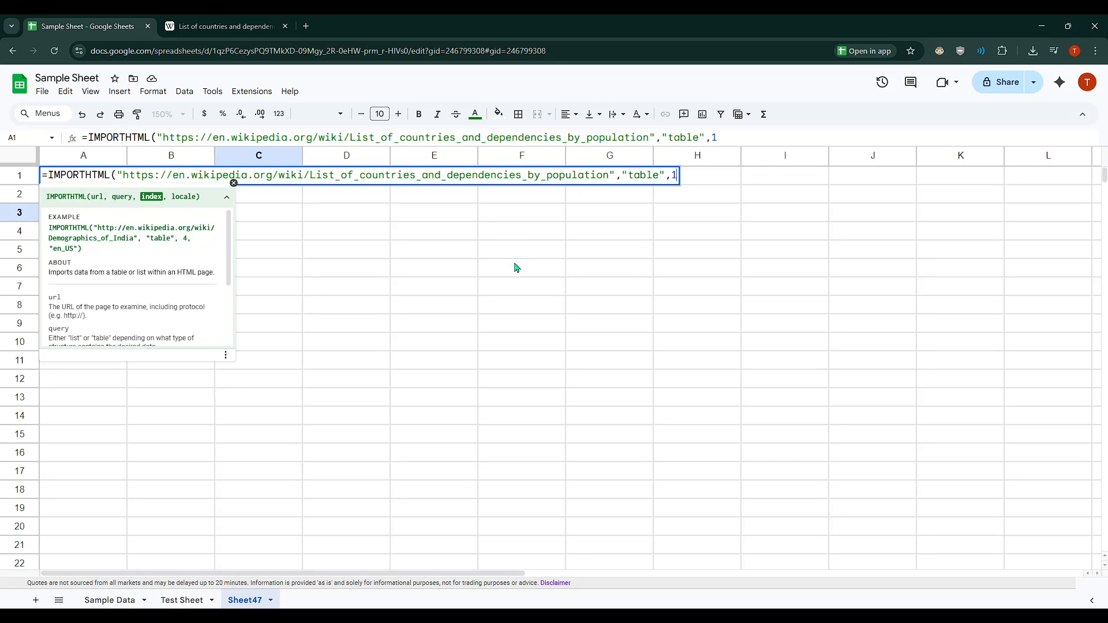
{"action": "type", "text": ","}
{"action": "key", "text": "BackSpace"}
{"action": "type", "text": ")"}
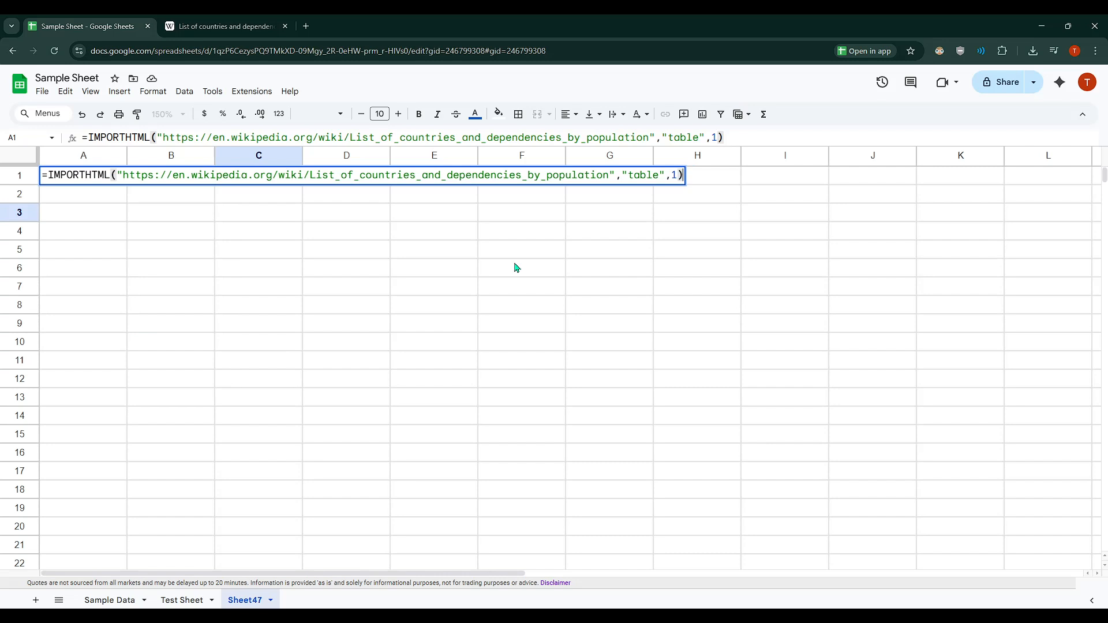
Commit the IMPORTHTML formula in A1 and widen column E to fit the source header text
{"action": "key", "text": "Return"}
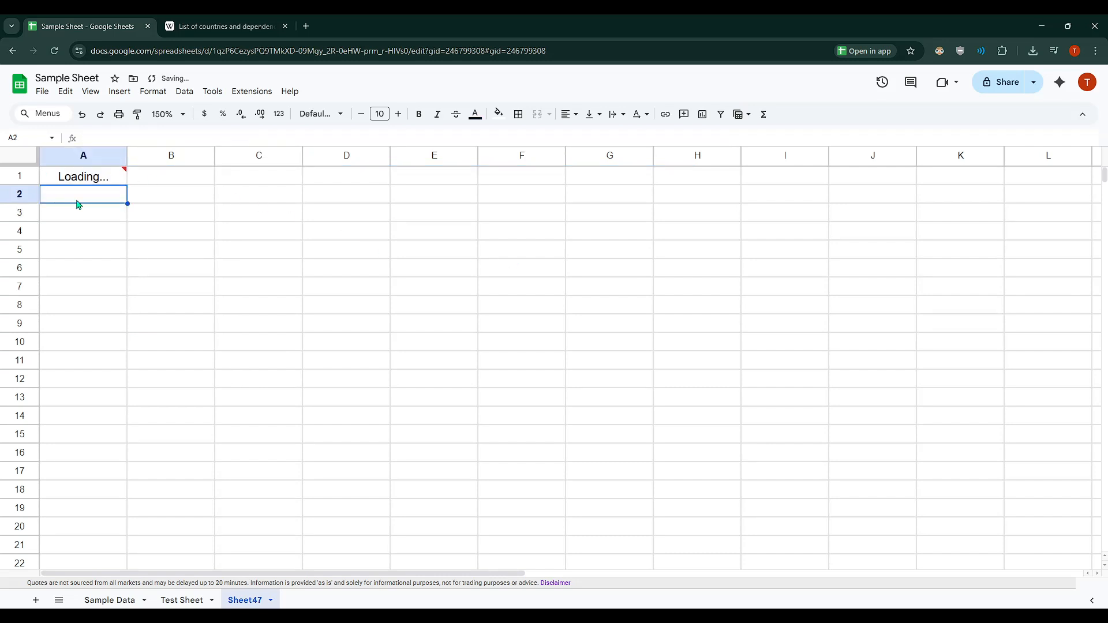
{"action": "left_click", "coordinate": [91, 179]}
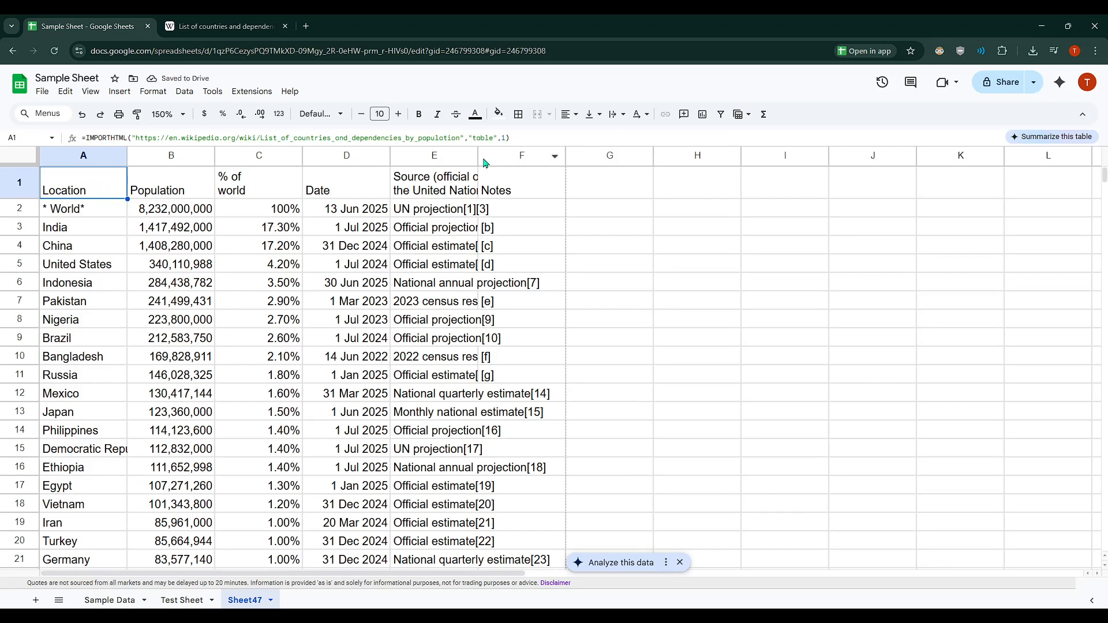
{"action": "left_click_drag", "start_coordinate": [478, 155], "coordinate": [540, 155]}
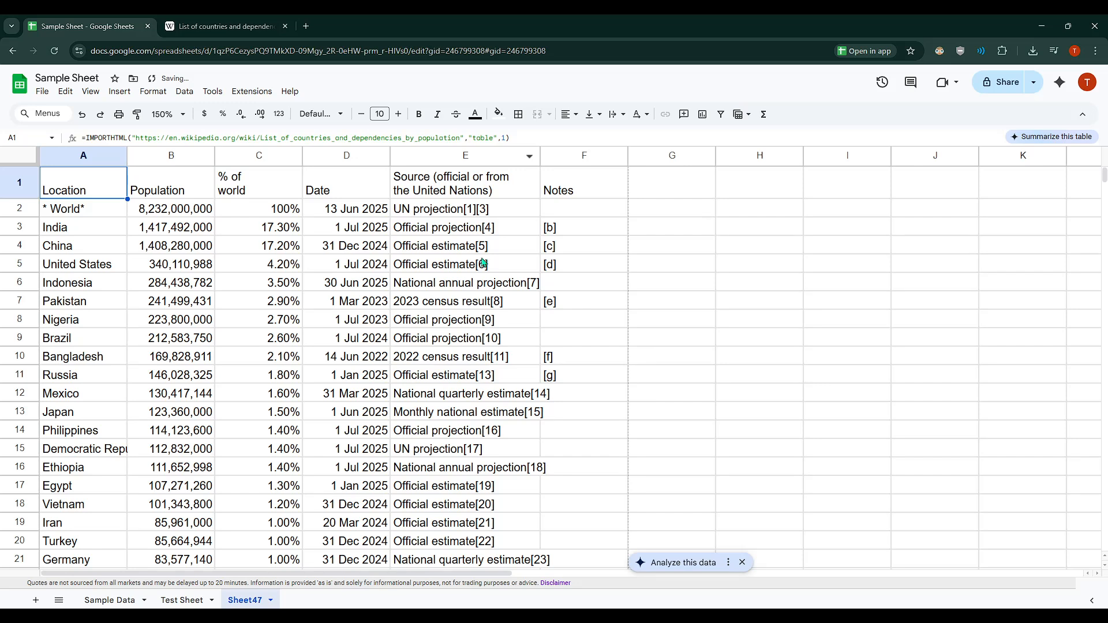
Examine the imported population table from the header down to its last row, and return to the top of the sheet
{"action": "scroll", "coordinate": [479, 270], "scroll_direction": "down", "scroll_amount": 5}
{"action": "scroll", "coordinate": [478, 269], "scroll_direction": "down", "scroll_amount": 2}
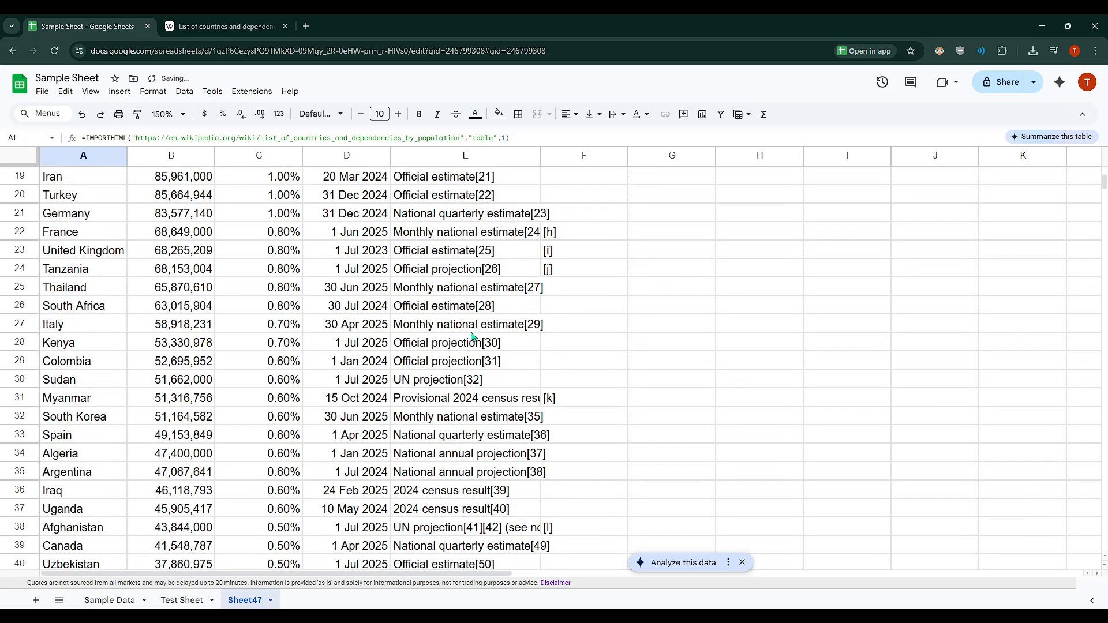
{"action": "scroll", "coordinate": [472, 337], "scroll_direction": "up", "scroll_amount": 7}
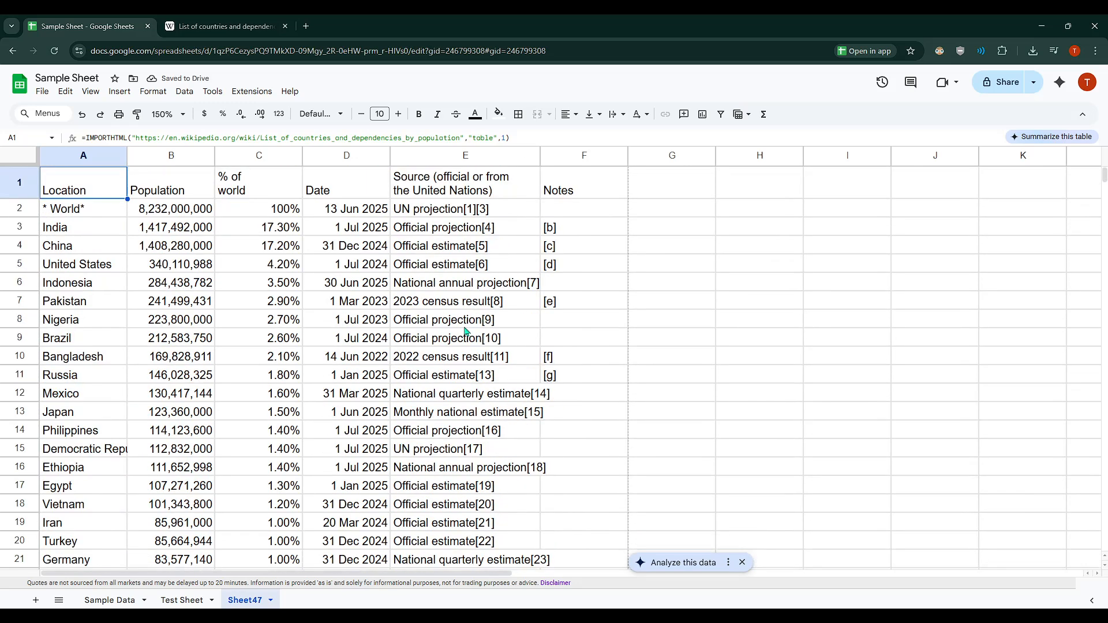
{"action": "left_click", "coordinate": [86, 210]}
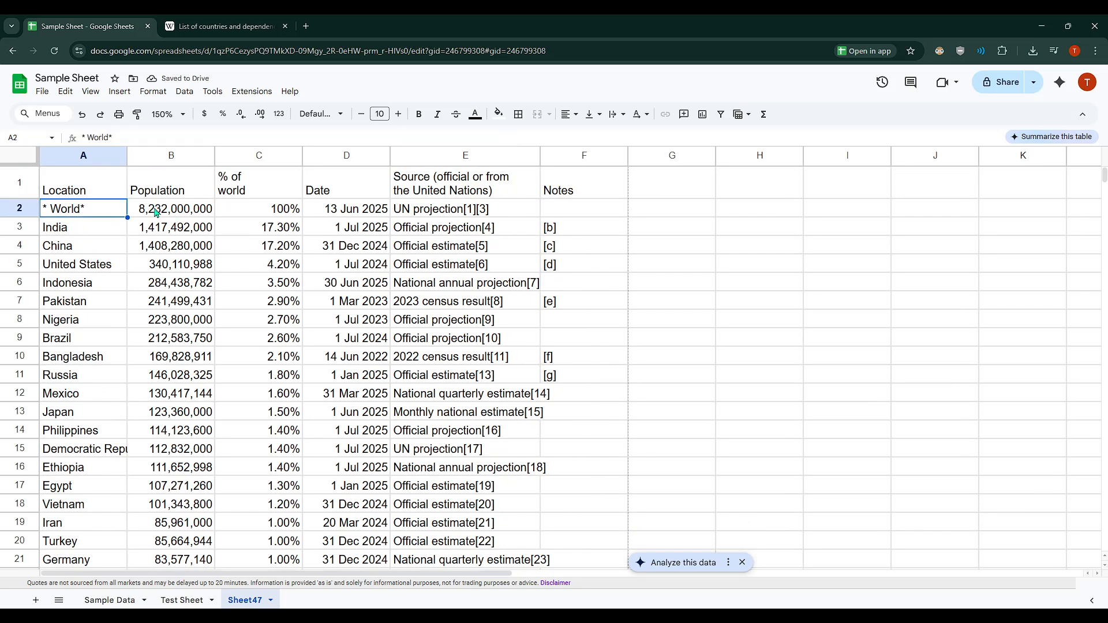
{"action": "scroll", "coordinate": [171, 214], "scroll_direction": "down", "scroll_amount": 20}
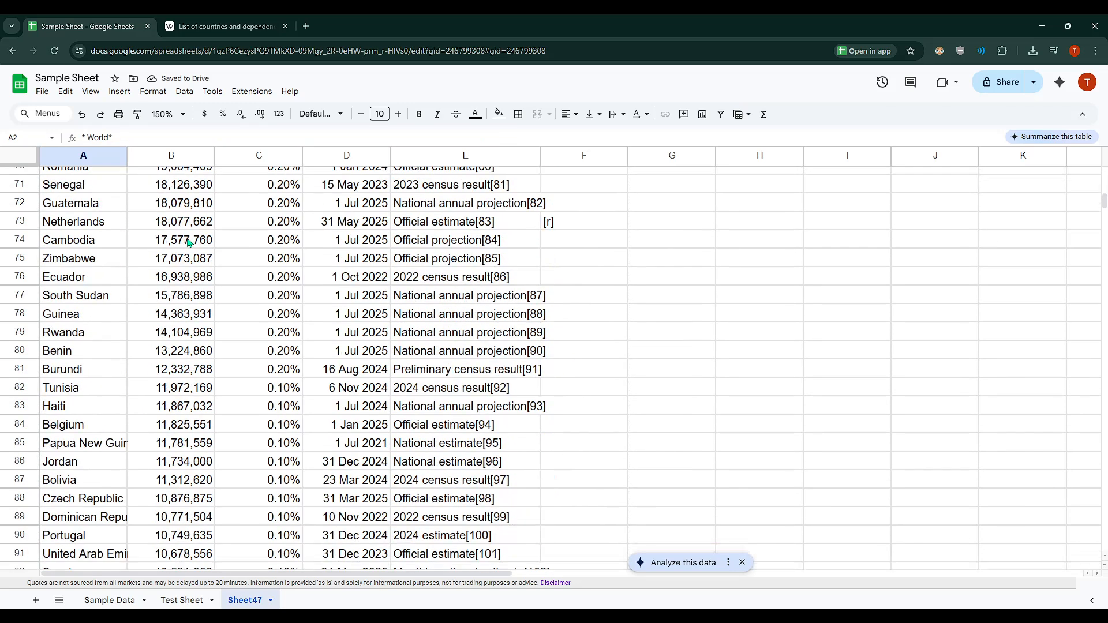
{"action": "scroll", "coordinate": [194, 256], "scroll_direction": "down", "scroll_amount": 20}
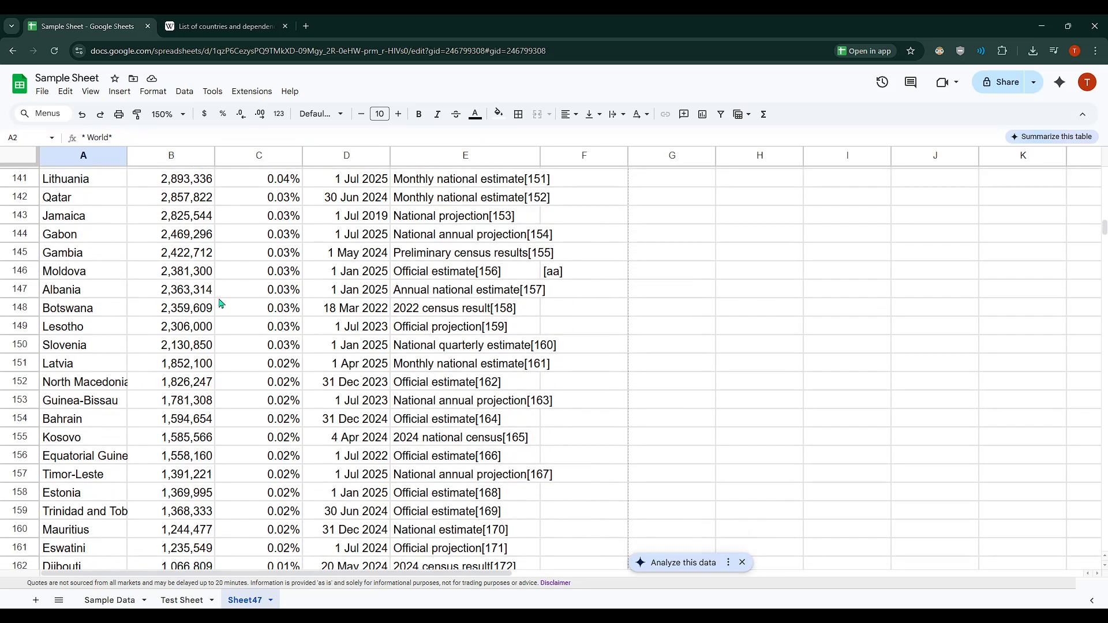
{"action": "scroll", "coordinate": [294, 326], "scroll_direction": "down", "scroll_amount": 20}
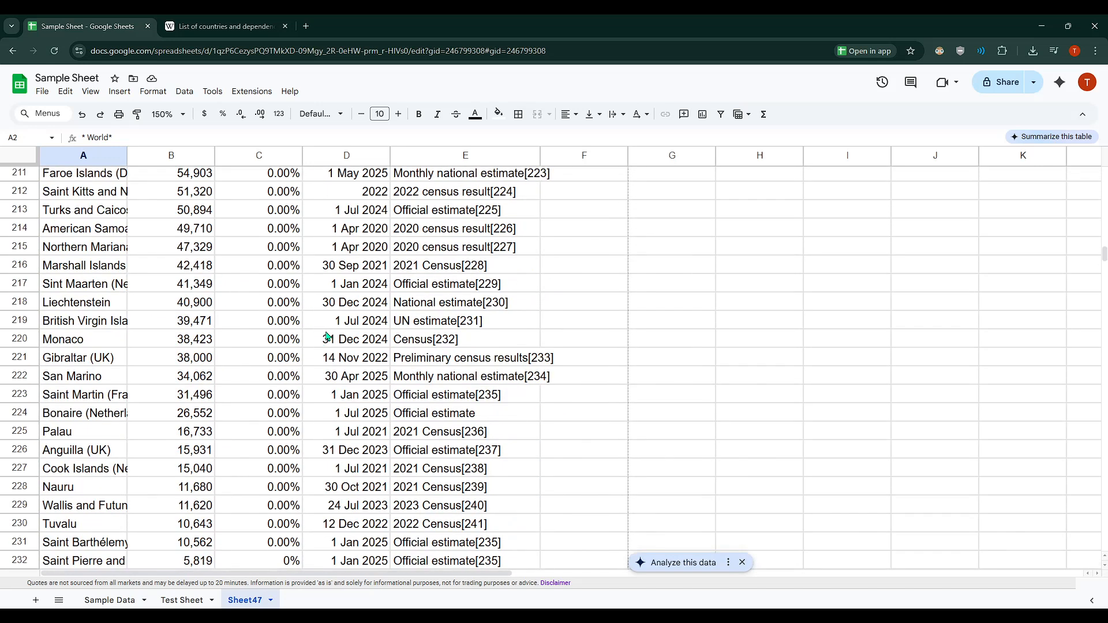
{"action": "scroll", "coordinate": [439, 336], "scroll_direction": "down", "scroll_amount": 5}
{"action": "scroll", "coordinate": [905, 312], "scroll_direction": "up", "scroll_amount": 5}
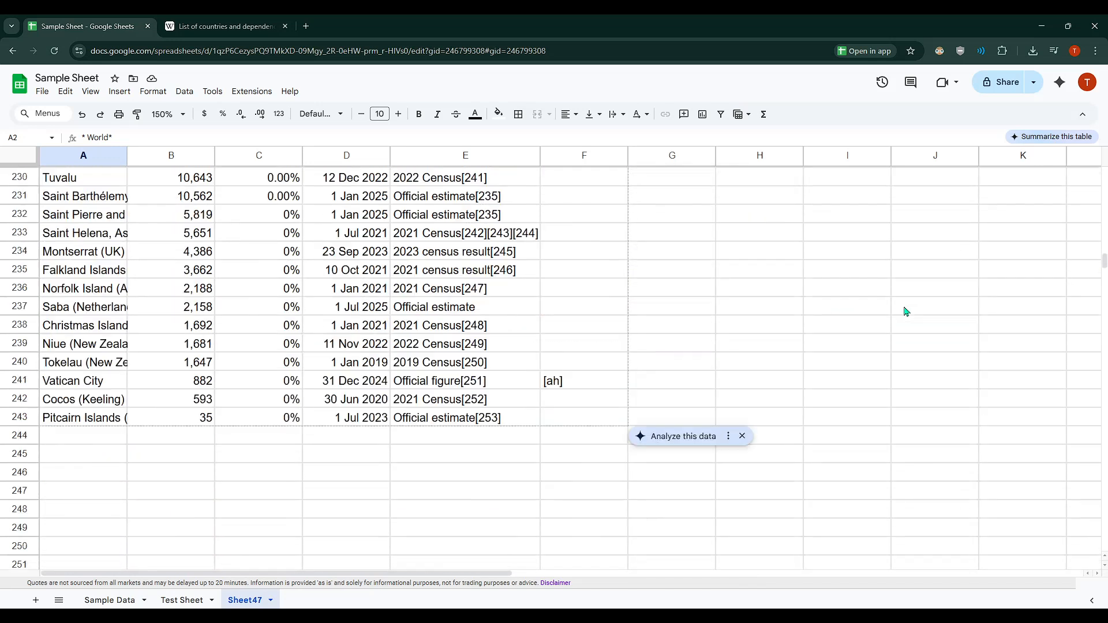
{"action": "left_click_drag", "start_coordinate": [1104, 263], "coordinate": [1096, 170]}
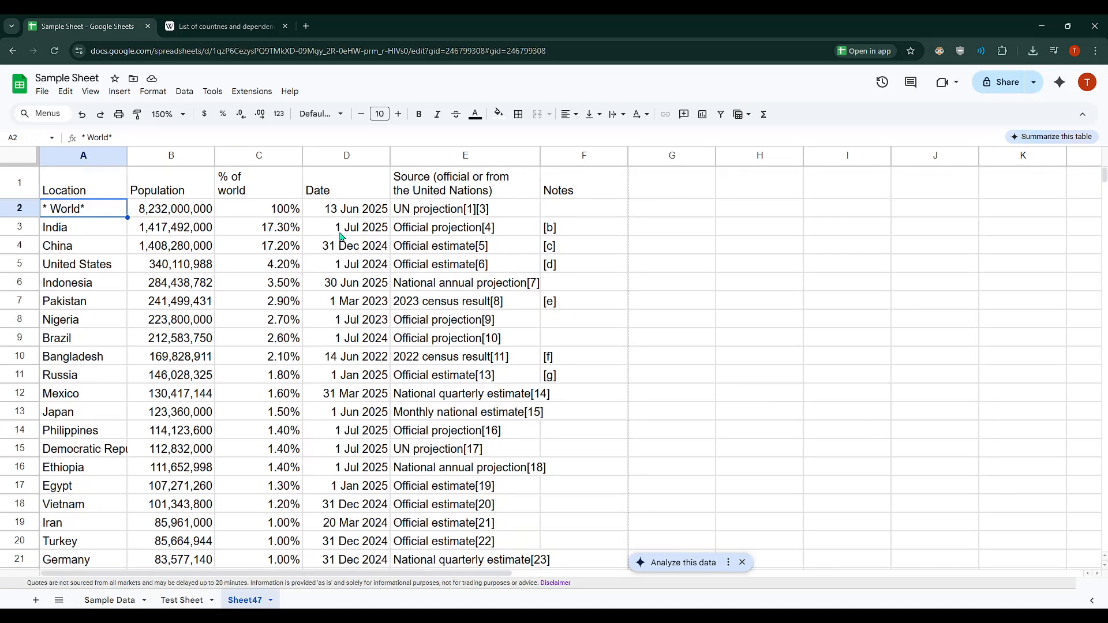